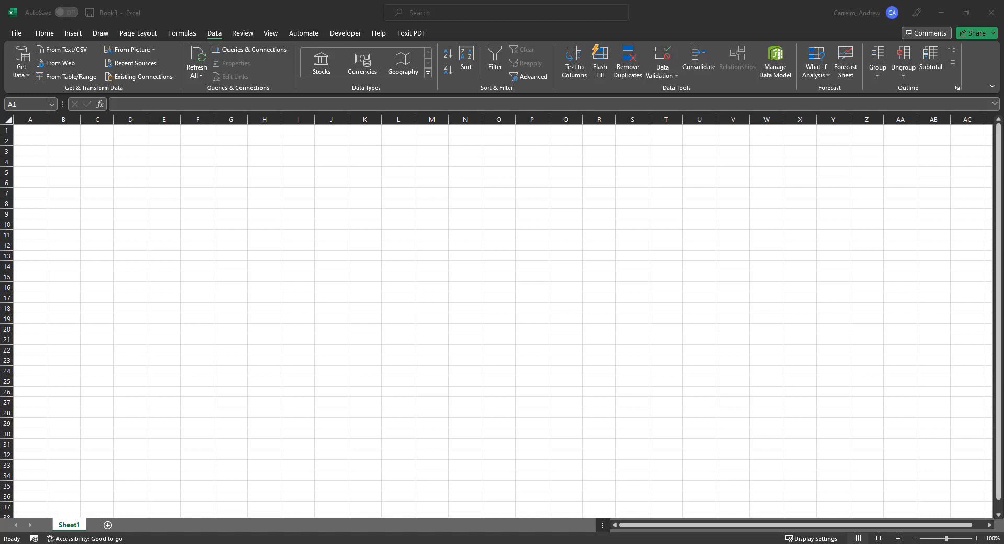
- Review the source folder's Department Monitor files and the Development workbook, and return to the blank Book3 workbook
mouse_move(372, 543)
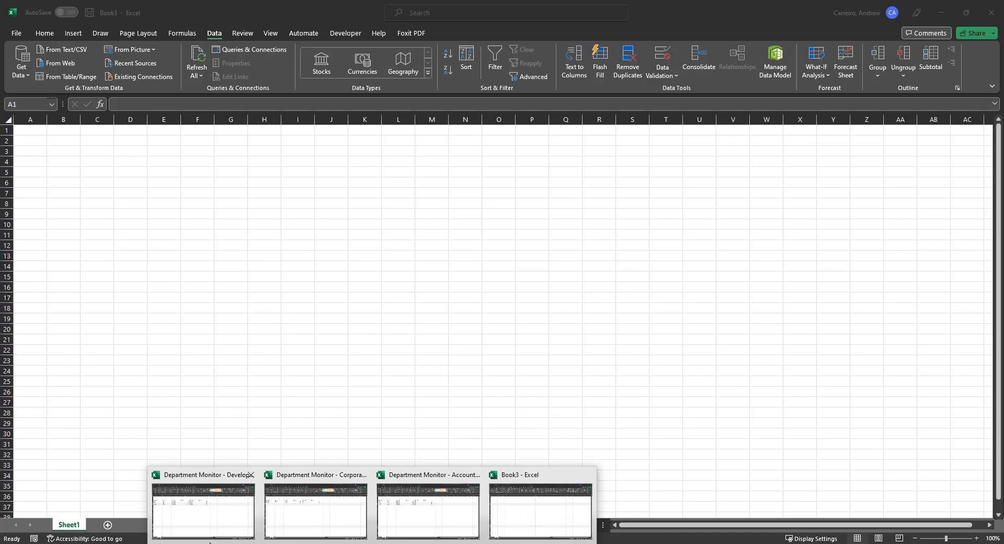
left_click(243, 533)
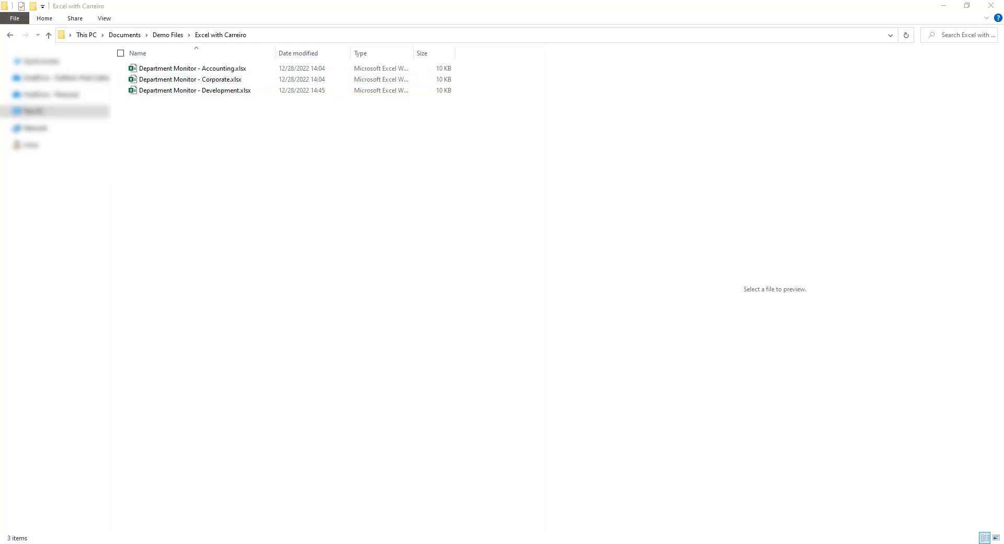
mouse_move(347, 530)
left_click(221, 518)
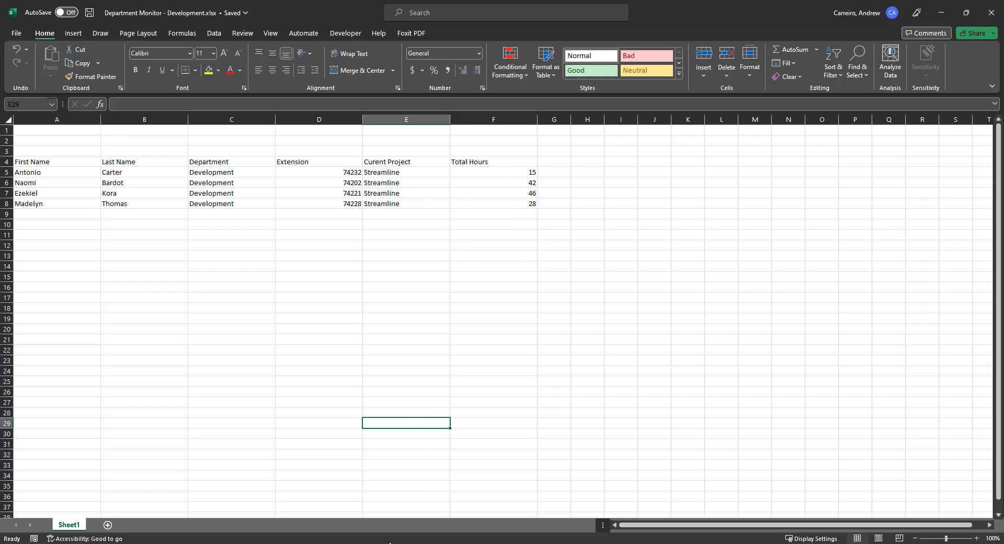
mouse_move(372, 543)
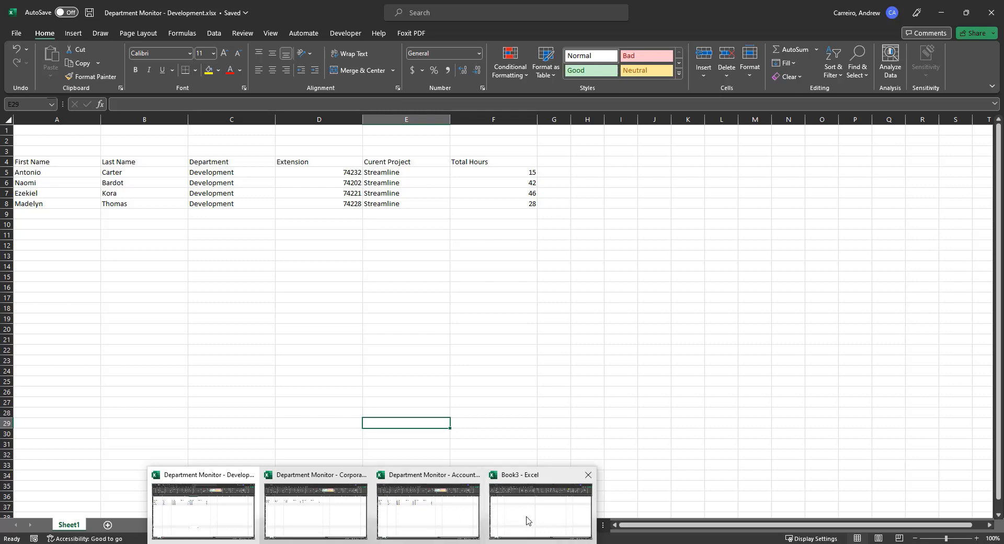
left_click(533, 522)
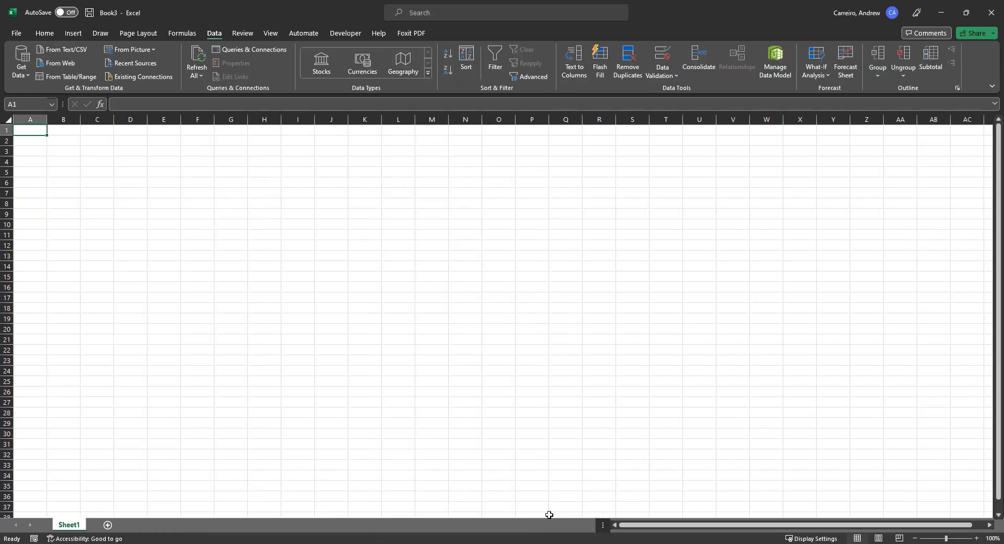
left_click(44, 33)
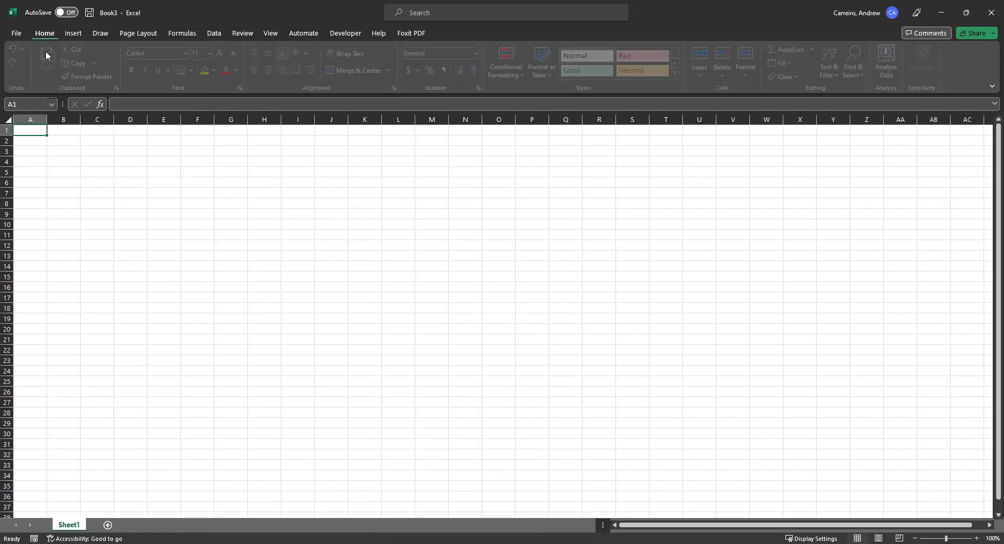
left_click(215, 34)
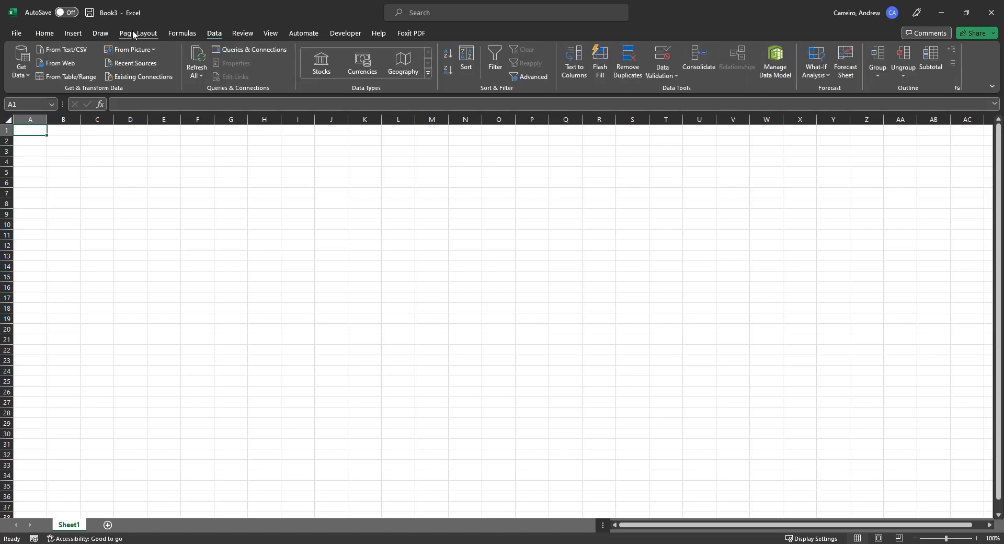
left_click(28, 79)
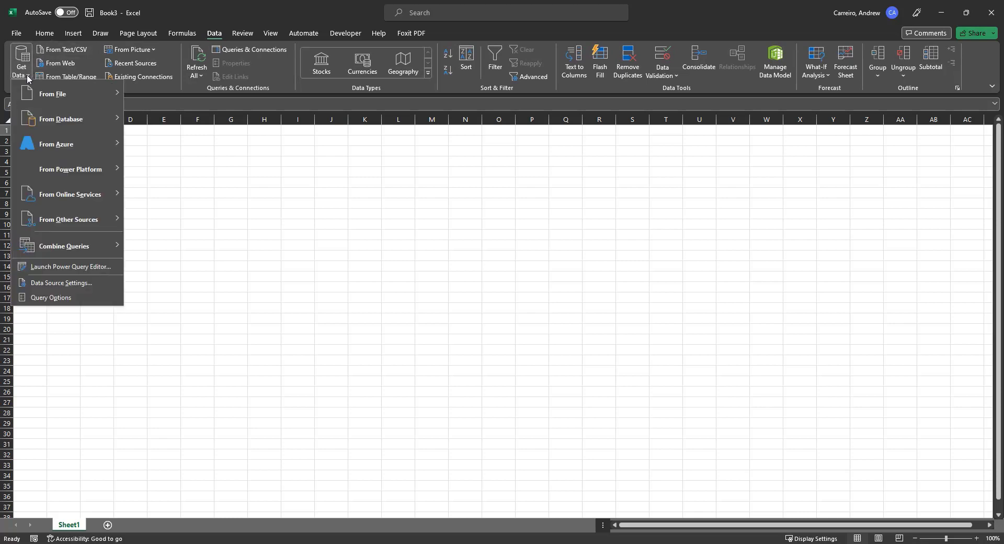
mouse_move(35, 92)
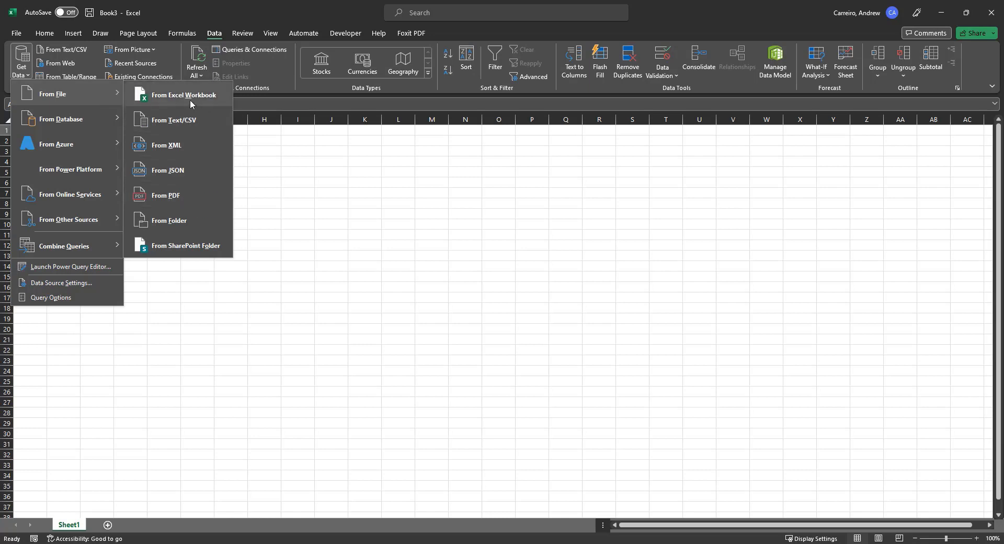
left_click(186, 222)
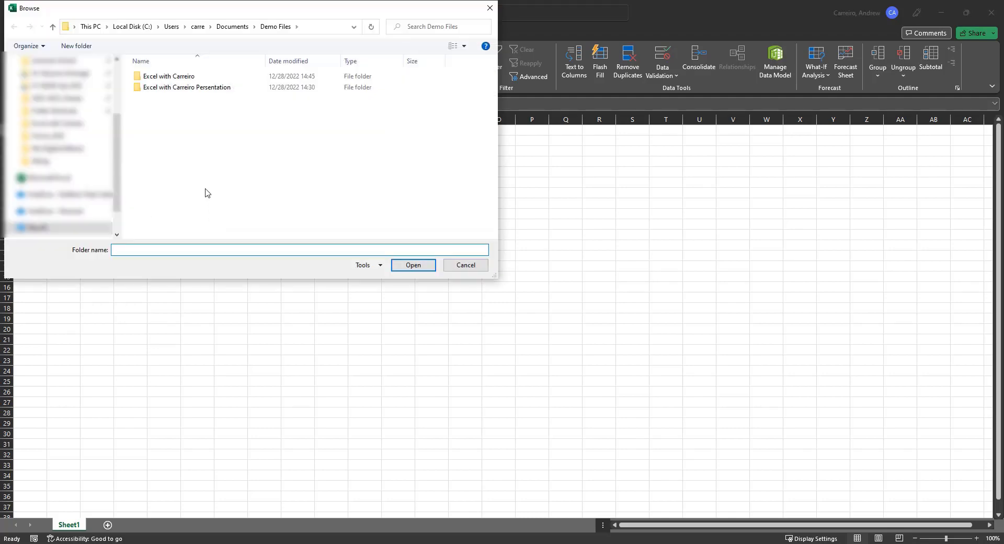
left_click(186, 78)
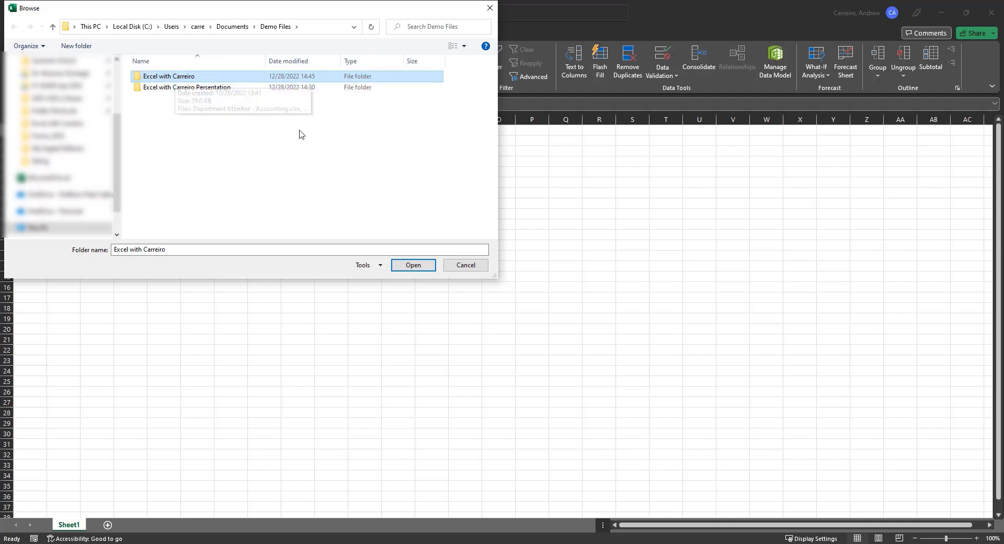
left_click(420, 268)
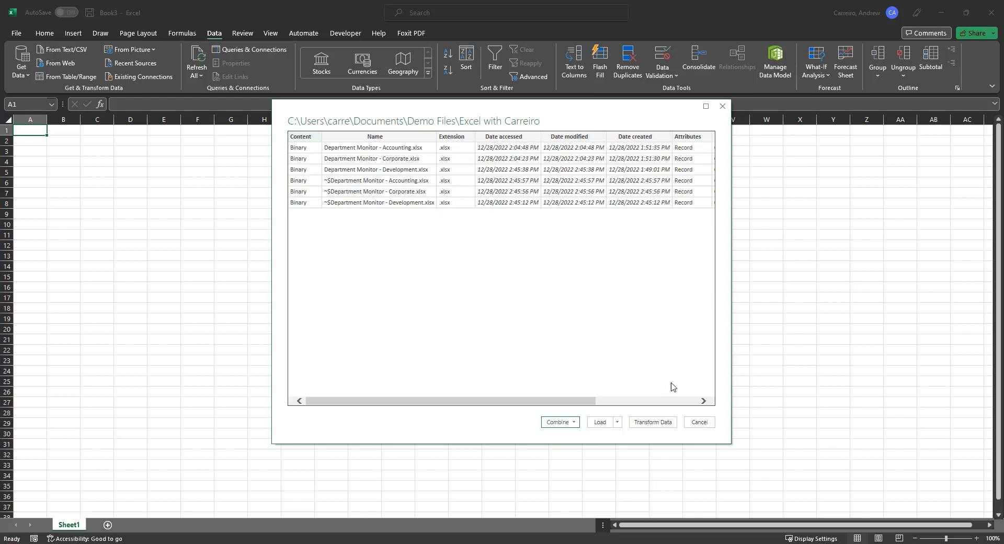
left_click(700, 422)
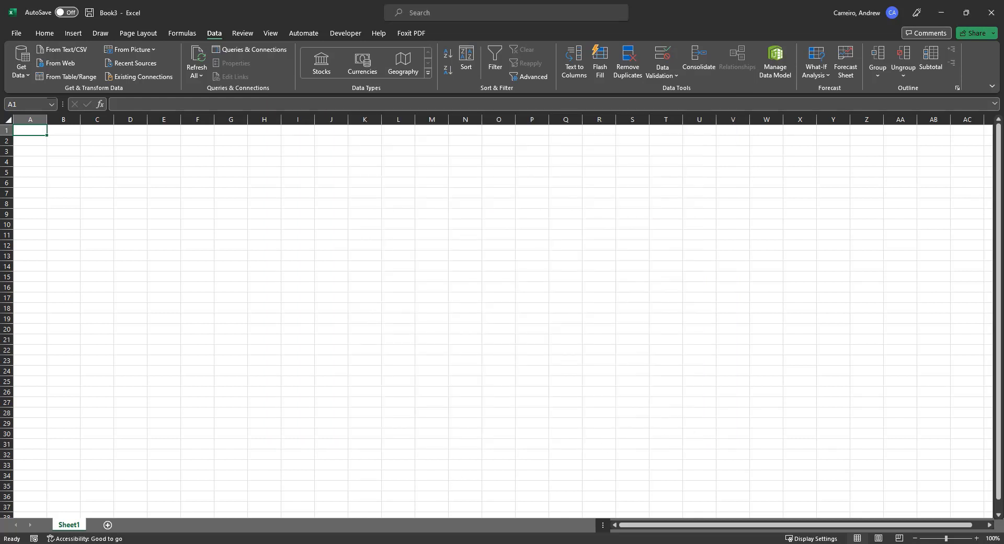
- Close the Development, Corporate and Accounting Department Monitor workbooks, leaving Book3 open
left_click(372, 543)
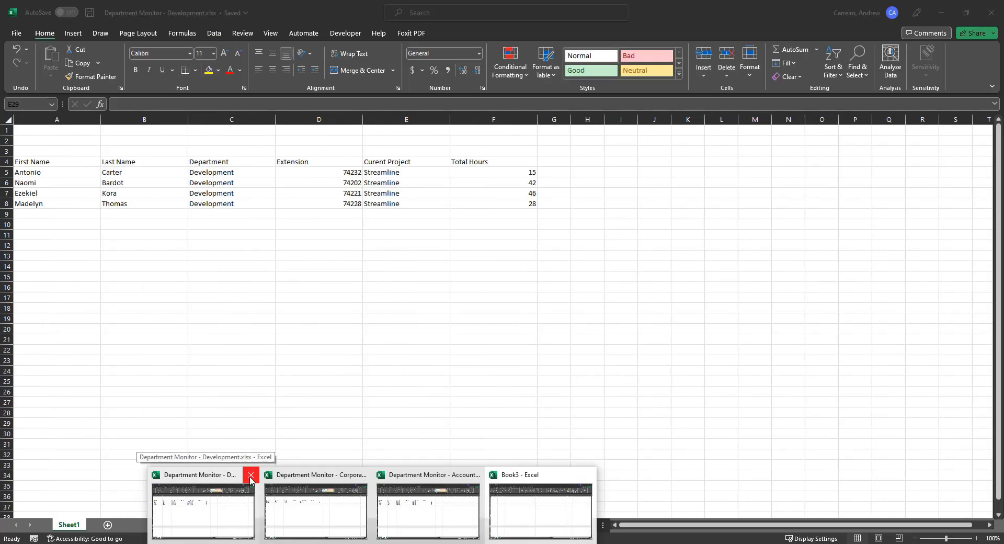
left_click(370, 541)
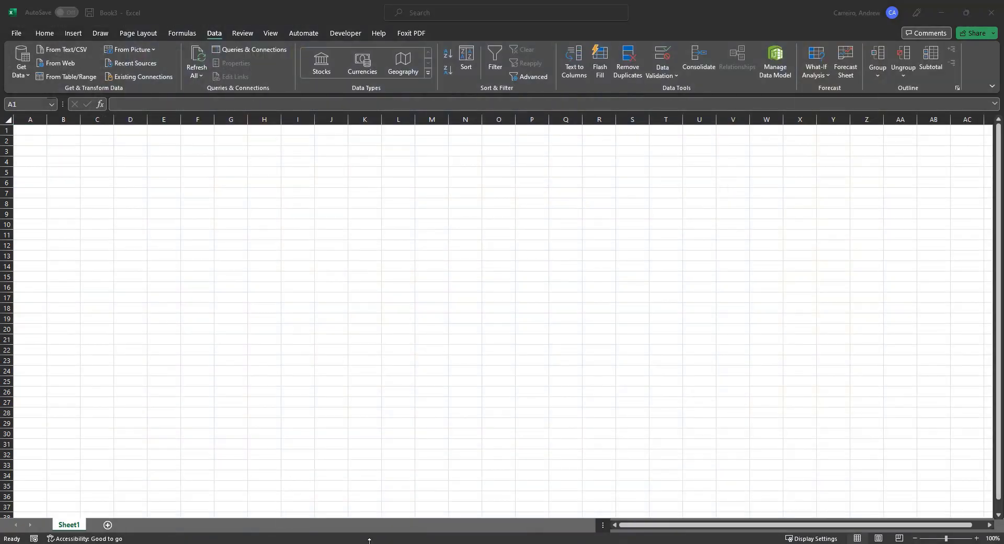
left_click(310, 481)
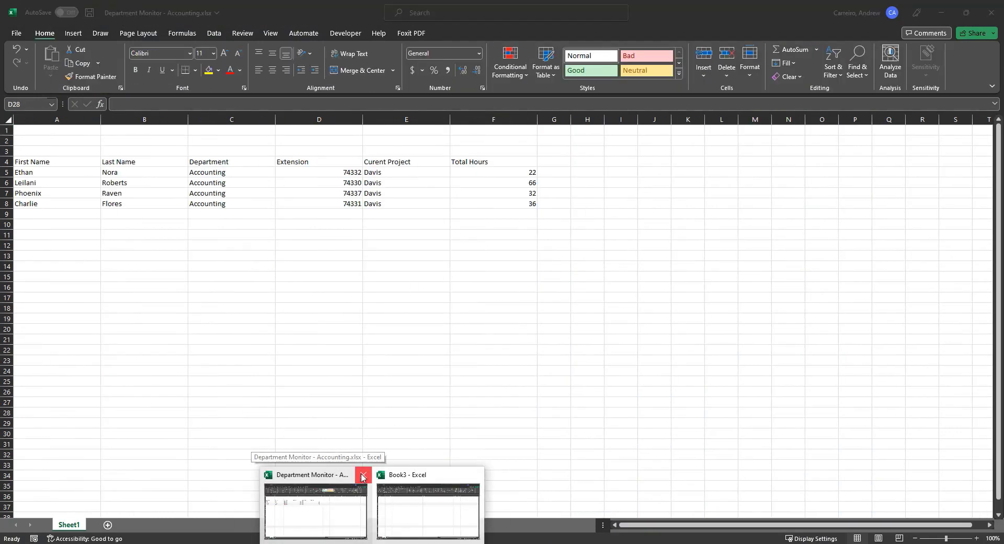
left_click(362, 477)
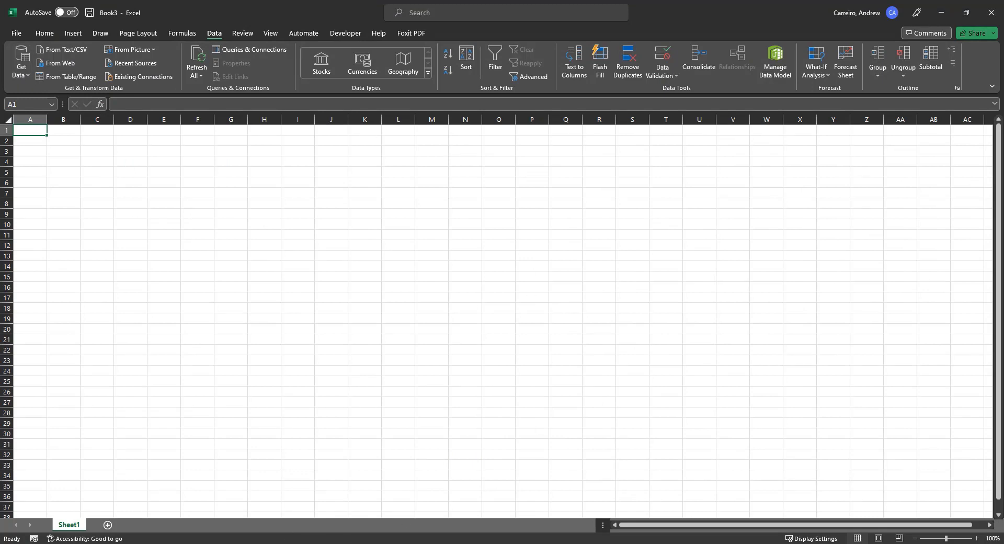
- Start a folder data import into Book3 using the "Excel with Carreiro" folder in Demo Files
left_click(29, 77)
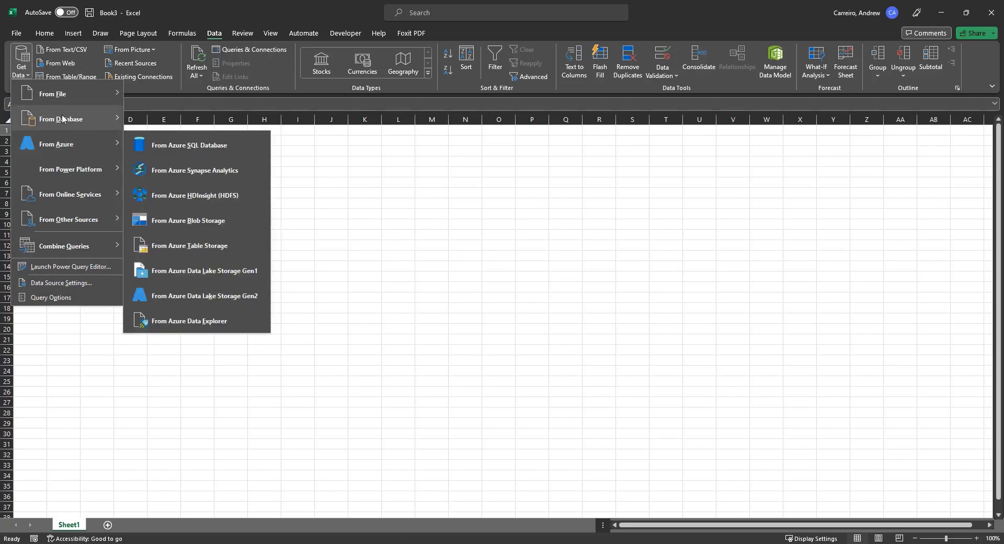
mouse_move(65, 93)
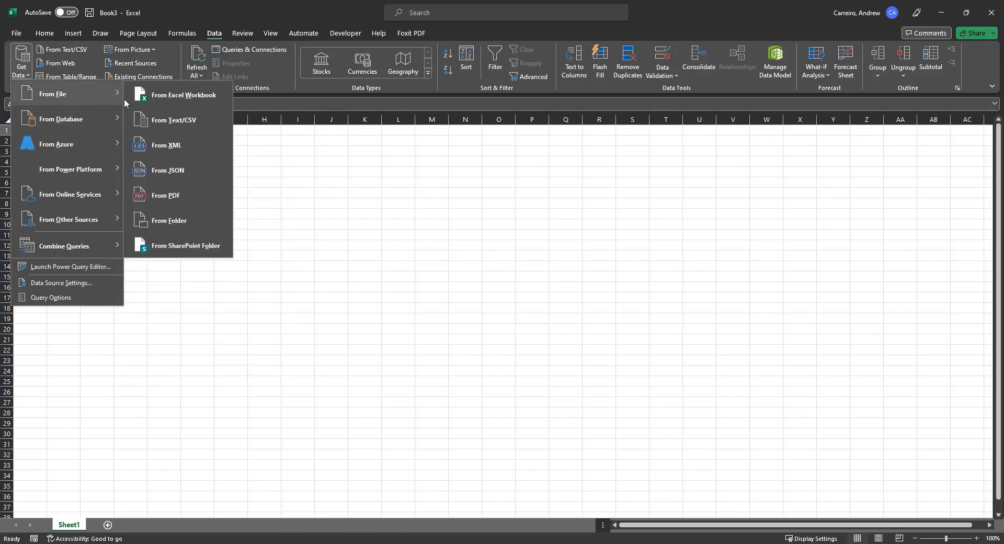
left_click(176, 223)
left_click(190, 78)
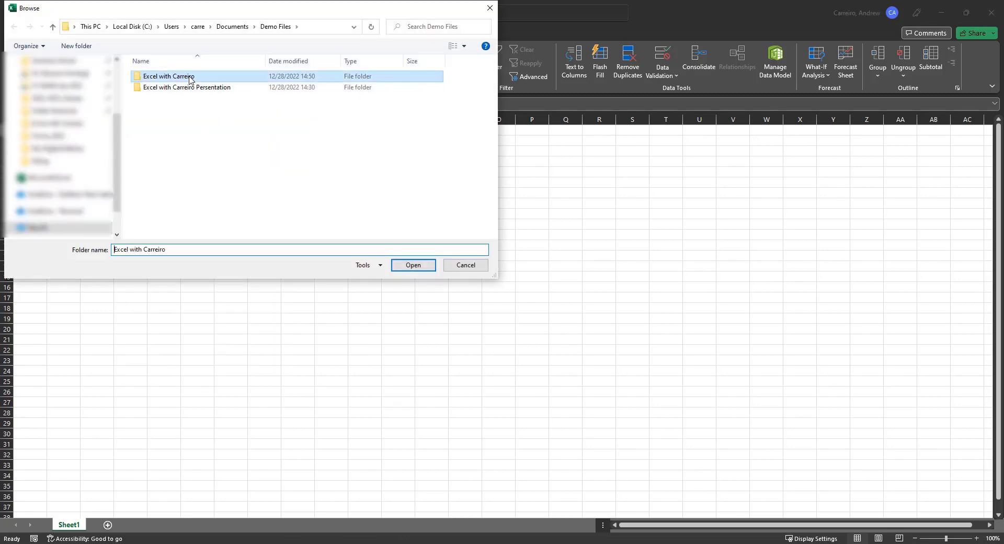
left_click(416, 265)
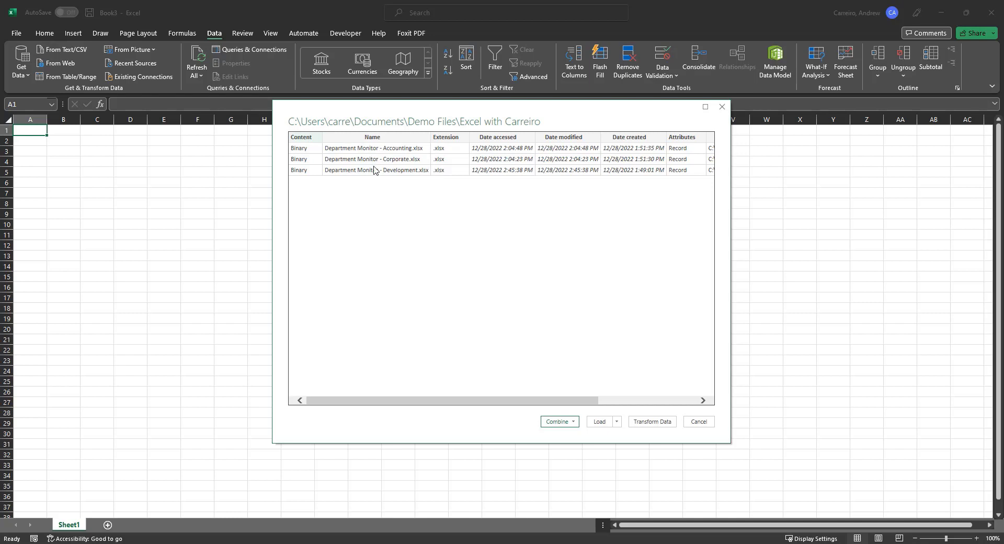
- Combine and load the folder's files, previewing Sheet1 with Department Monitor - Accounting.xlsx as the sample file
left_click(574, 422)
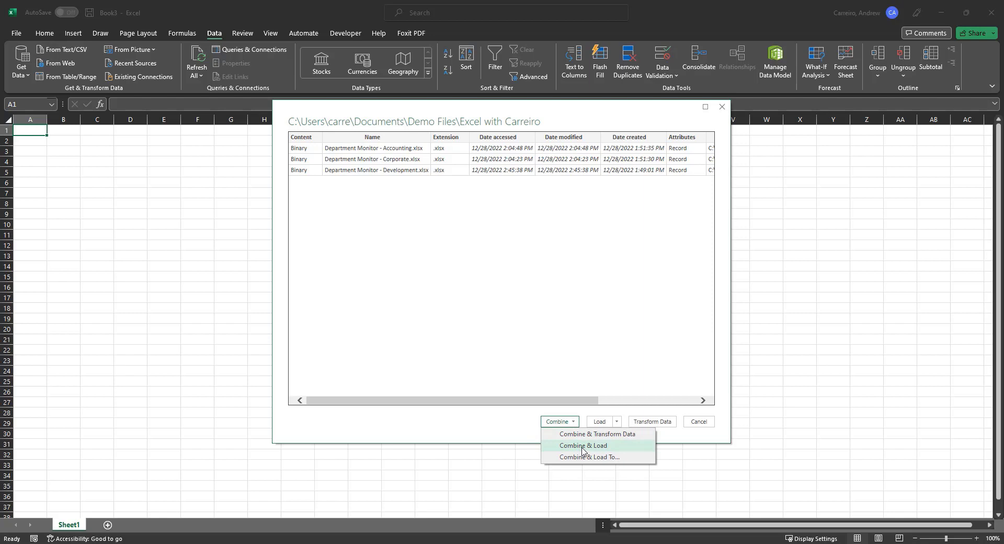
left_click(583, 446)
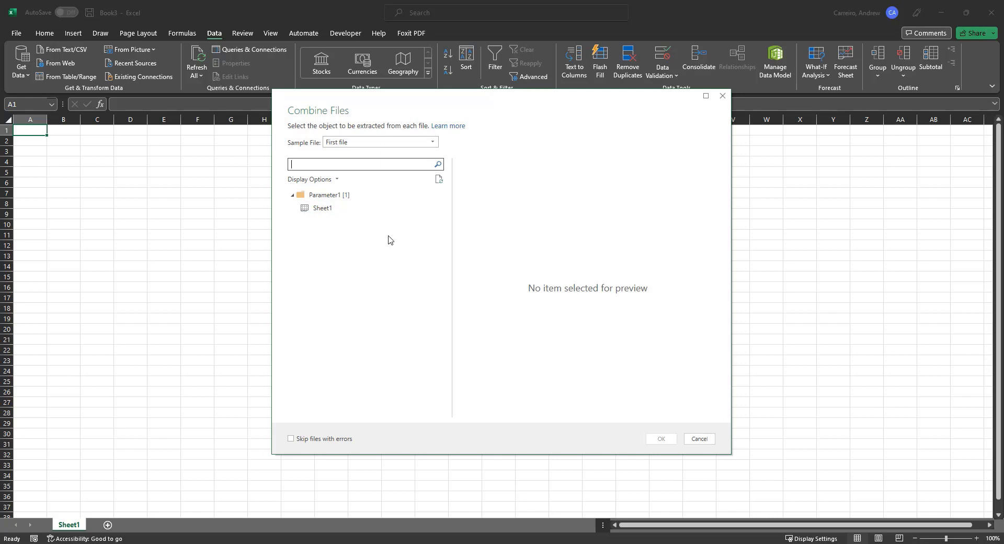
left_click(433, 142)
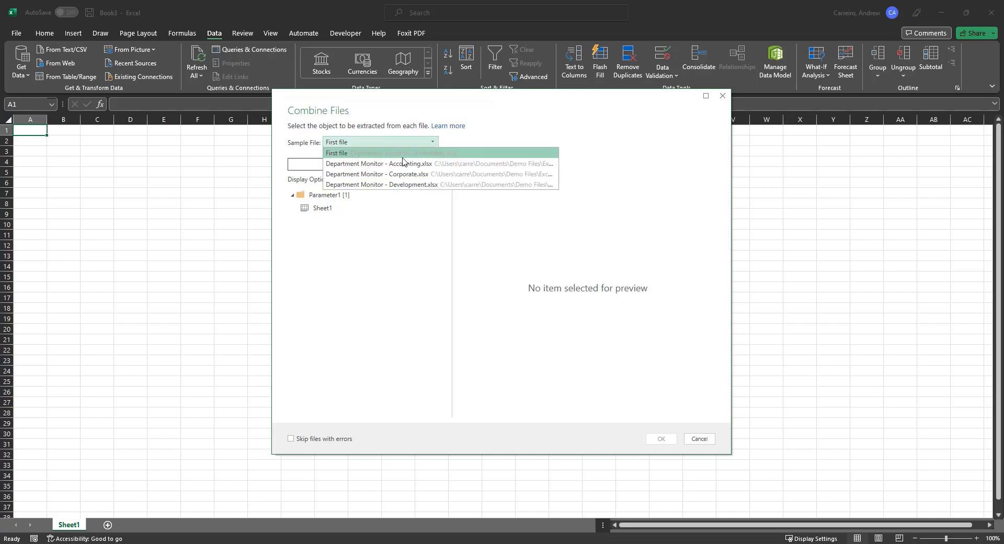
left_click(429, 164)
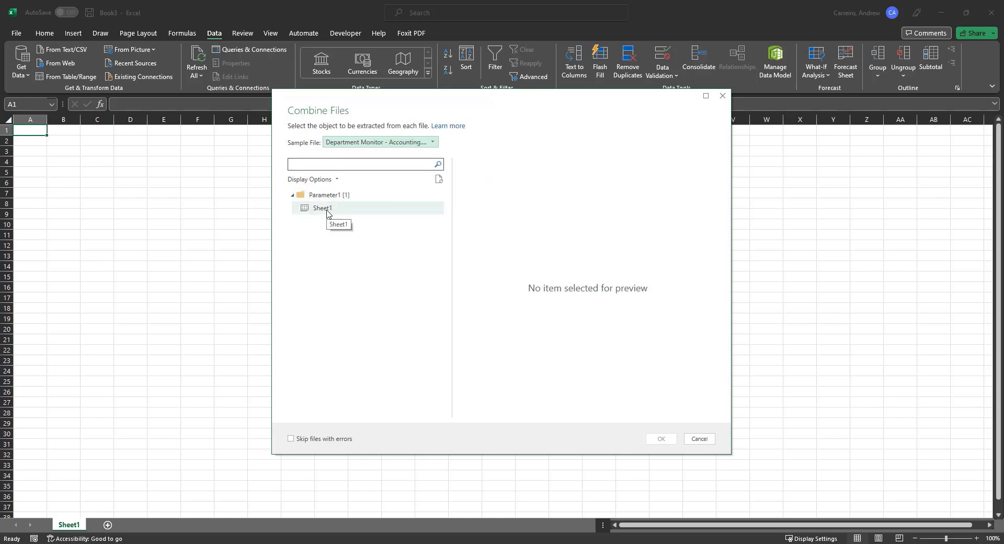
left_click(328, 208)
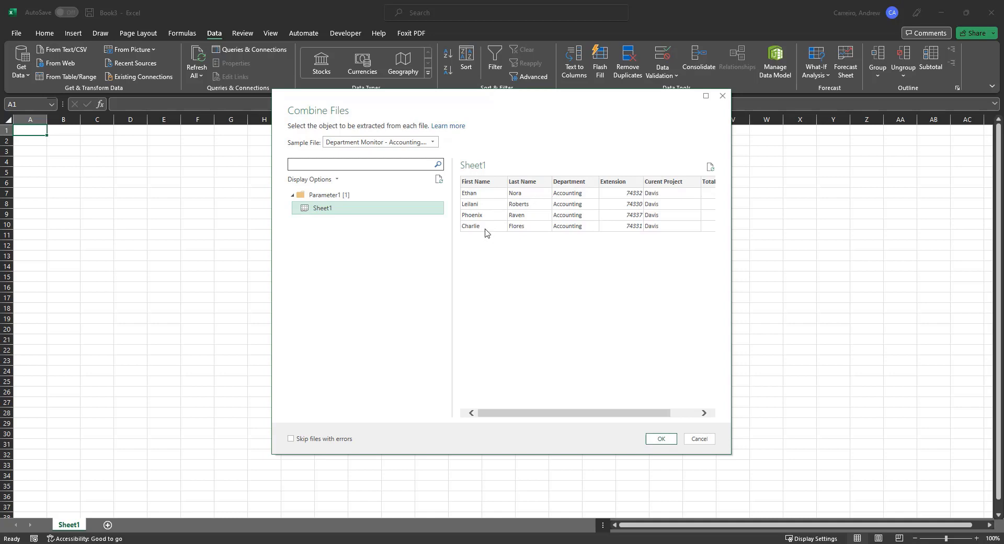
- Preview Sheet1 with Department Monitor - Corporate.xlsx as the sample file
left_click(432, 142)
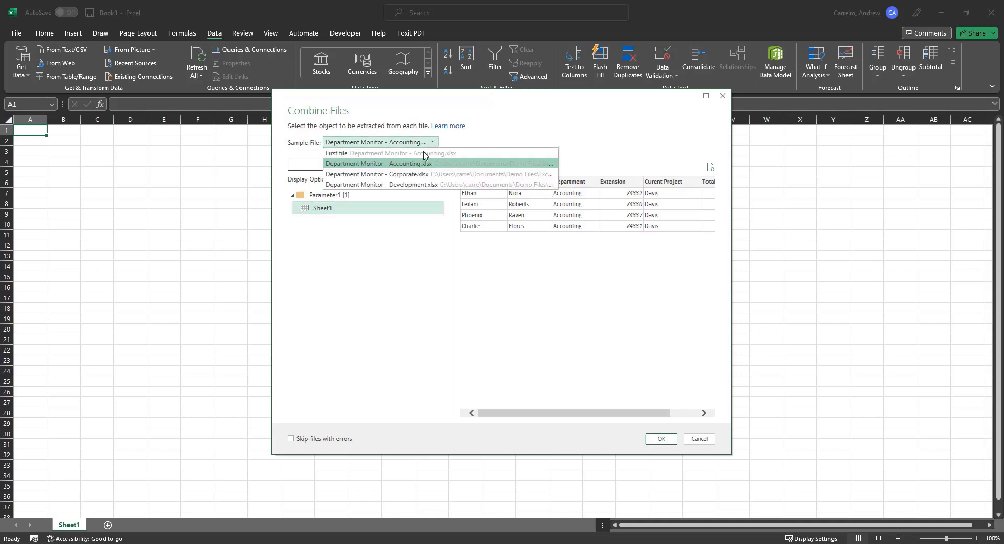
left_click(411, 174)
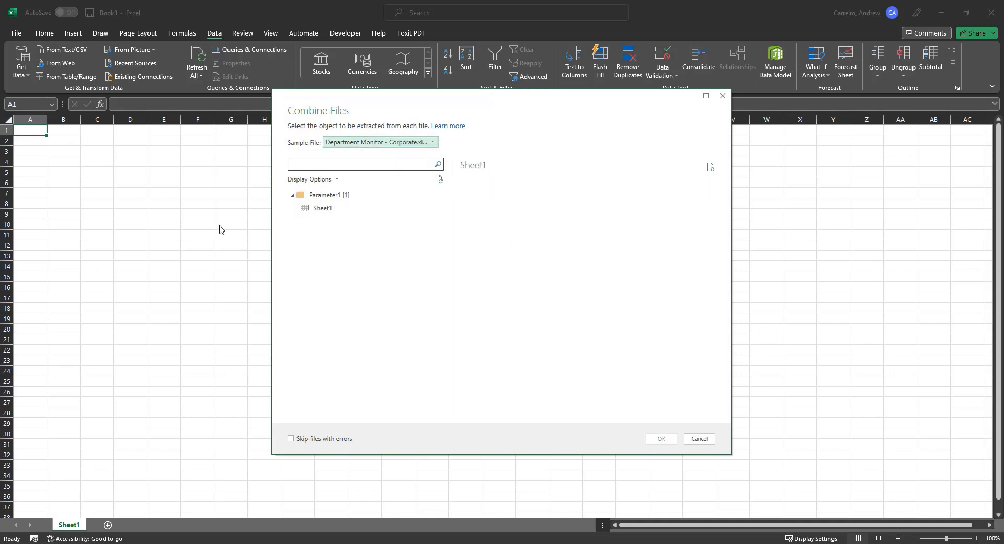
left_click(342, 209)
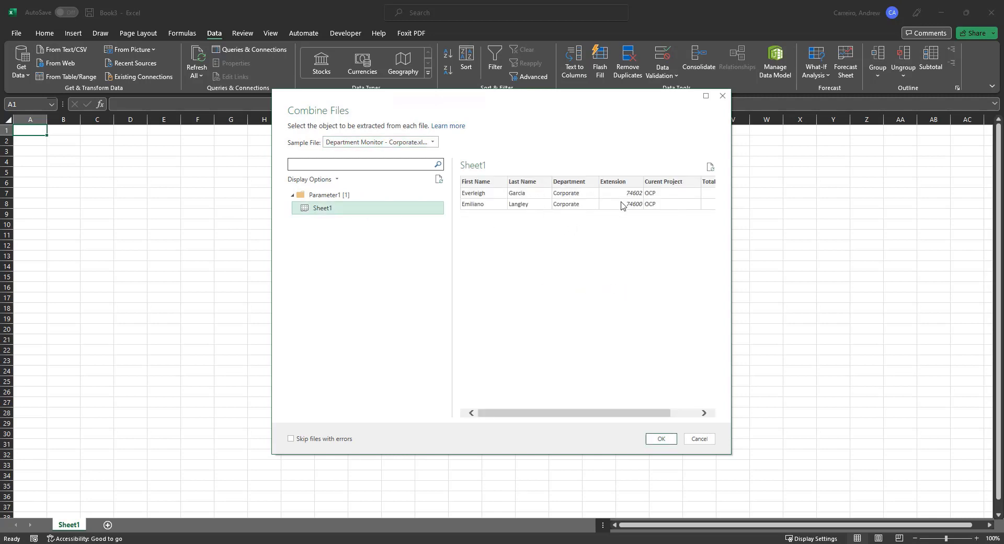
- Load the combined Sheet1 data with Department Monitor - Development.xlsx as the sample file, skipping files with errors
left_click(439, 143)
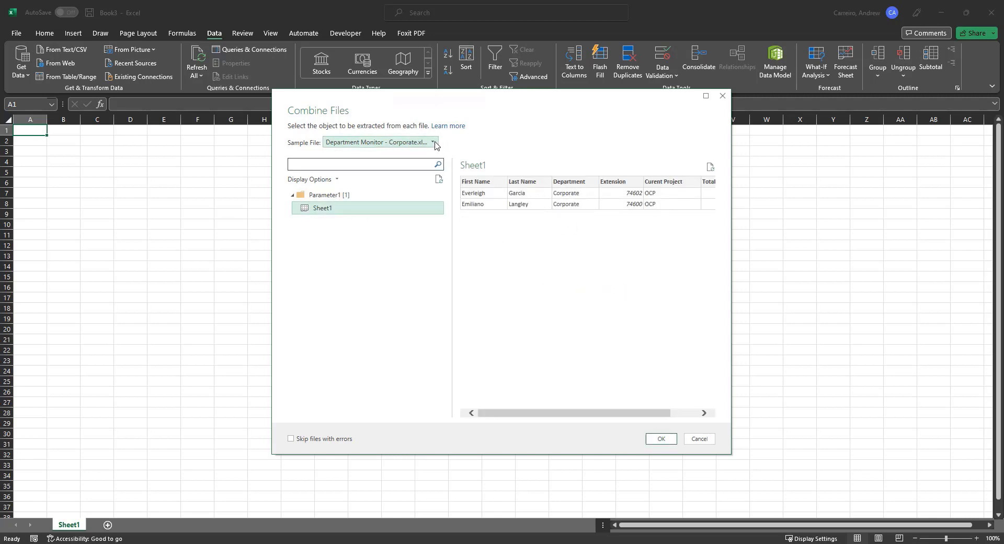
left_click(423, 188)
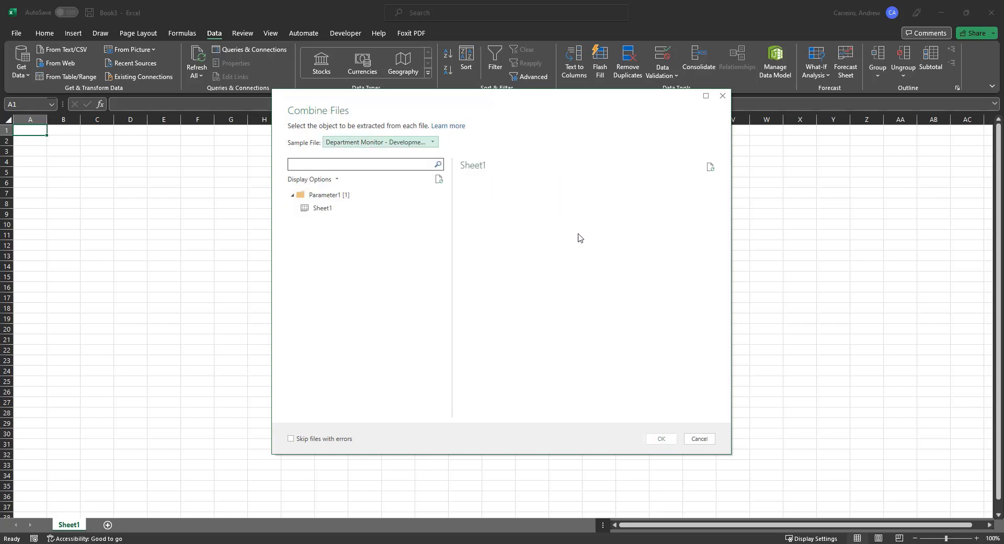
left_click(322, 209)
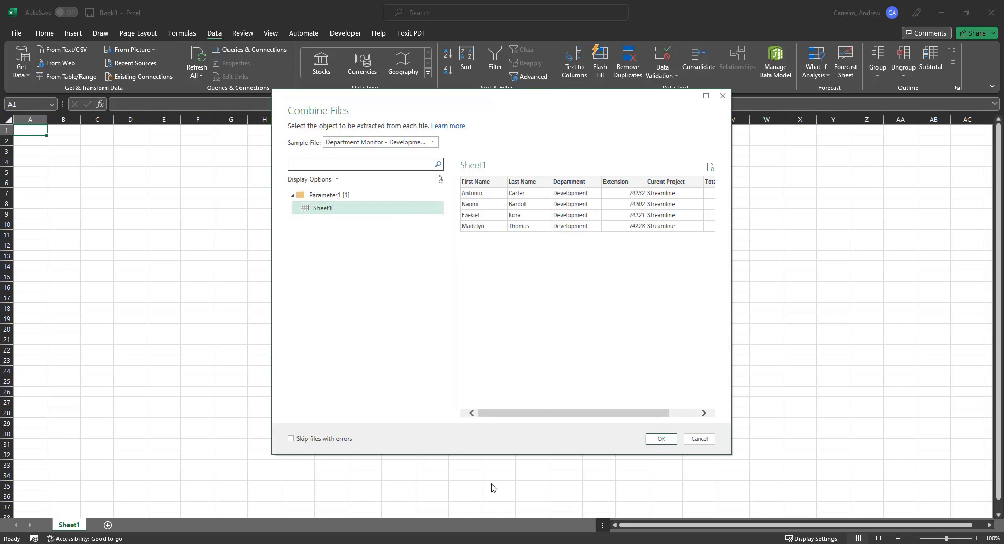
left_click(291, 439)
left_click(662, 440)
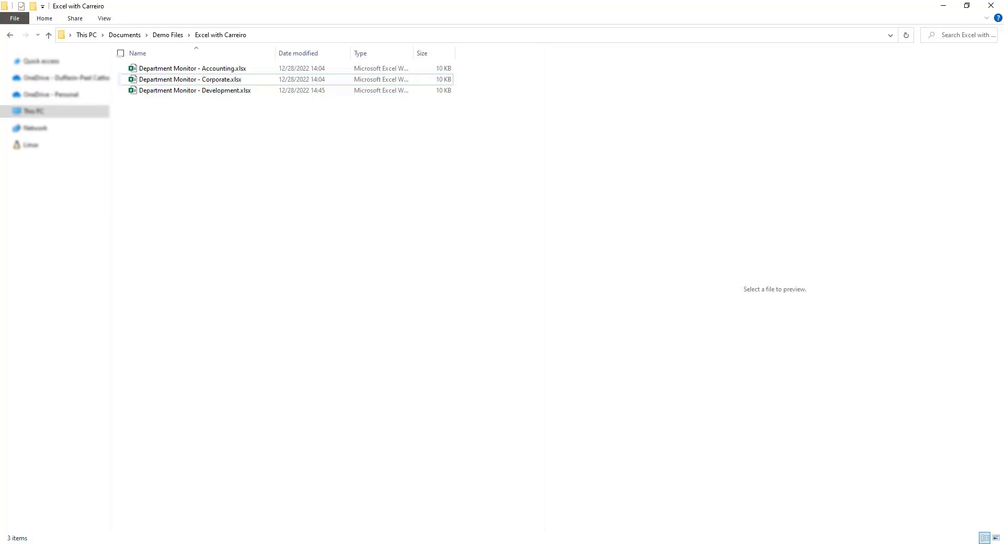
- Return to Book3 in Excel and delete the Source.Name column from the combined table
left_click(373, 543)
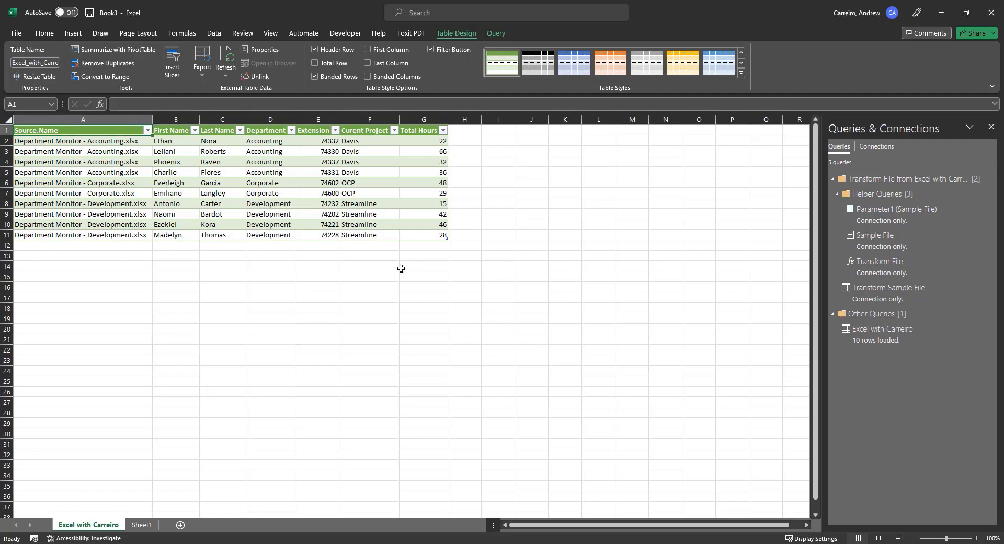
left_click(107, 118)
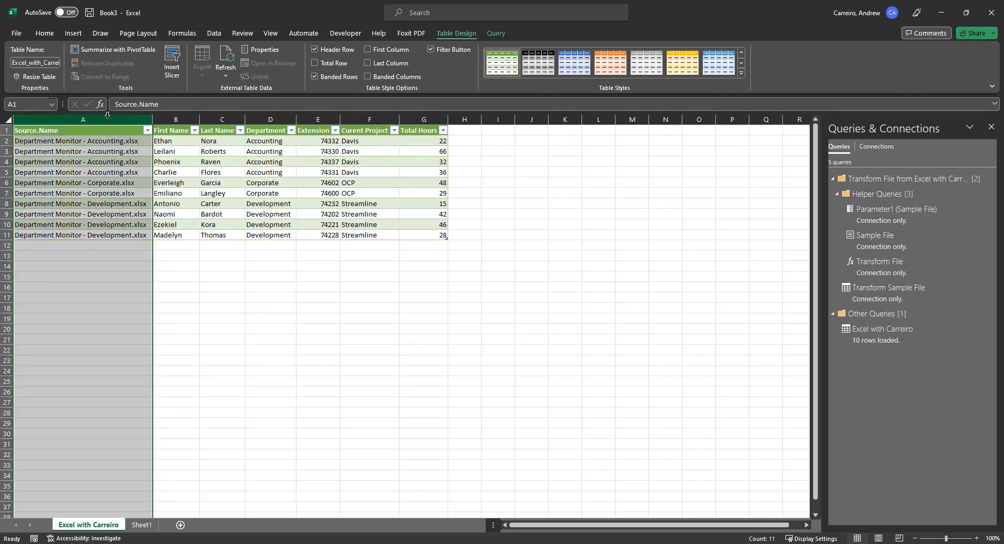
right_click(107, 115)
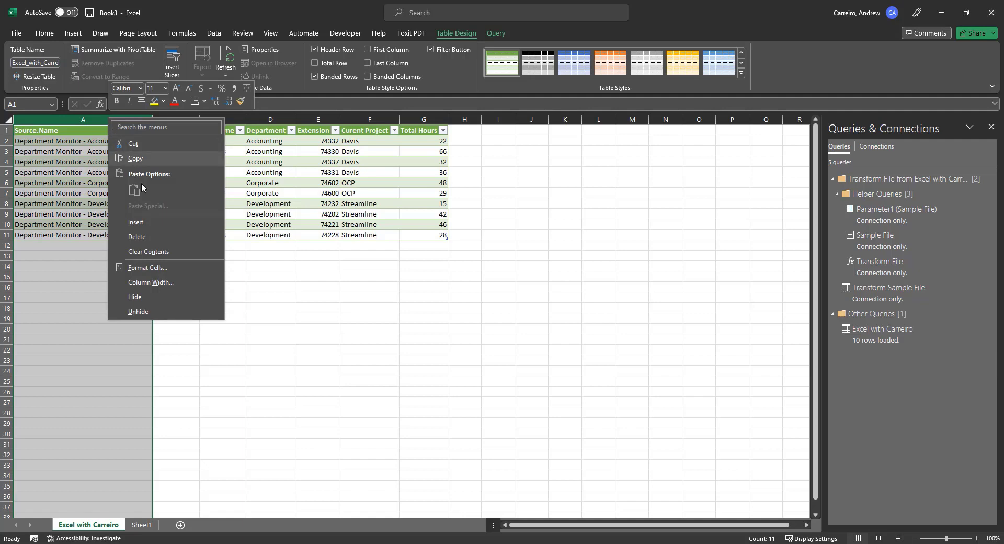
left_click(145, 237)
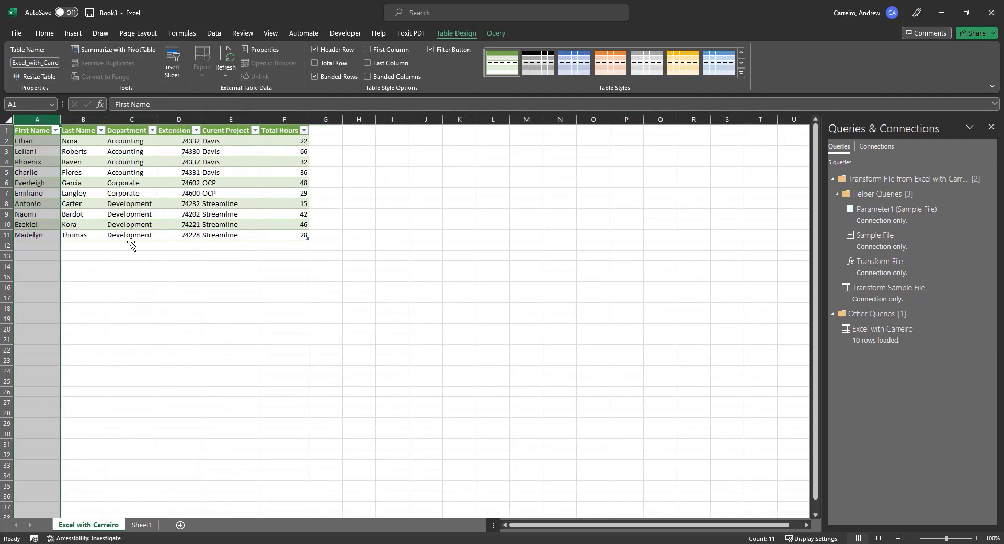
left_click(160, 307)
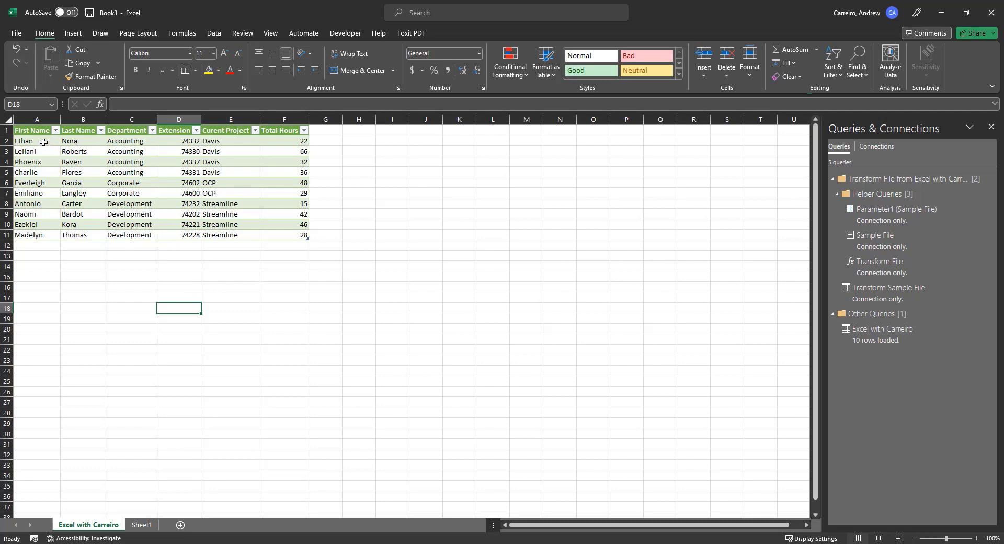
left_click_drag(44, 142, 296, 241)
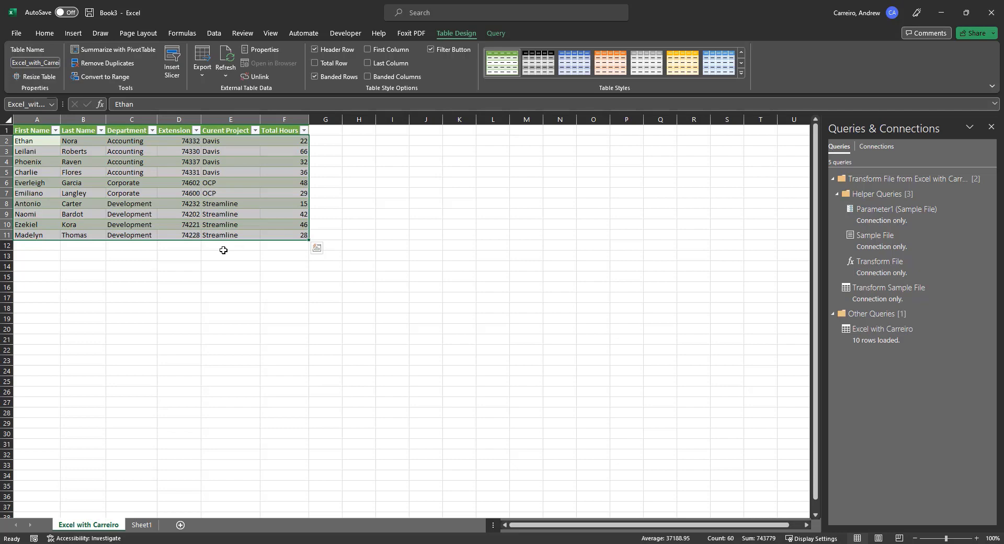
left_click(223, 250)
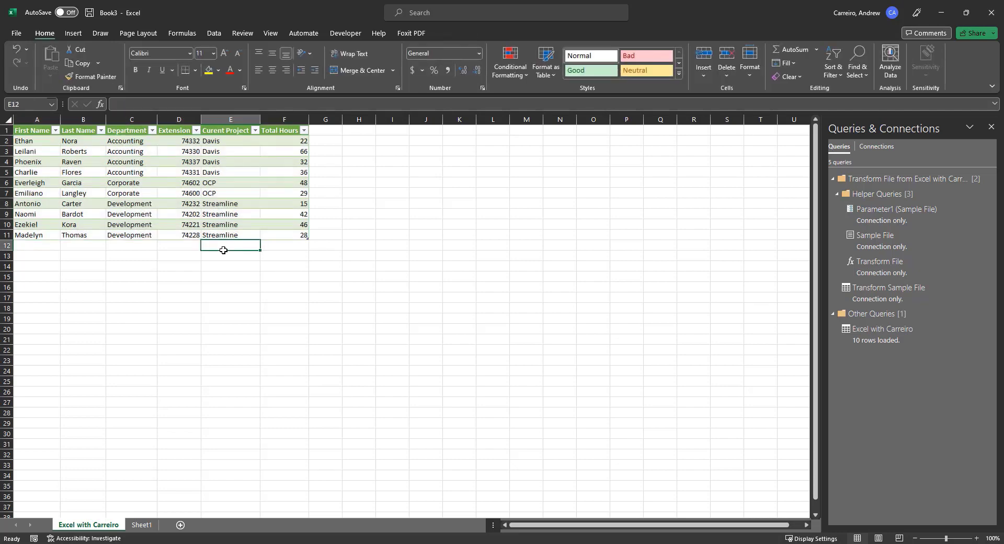